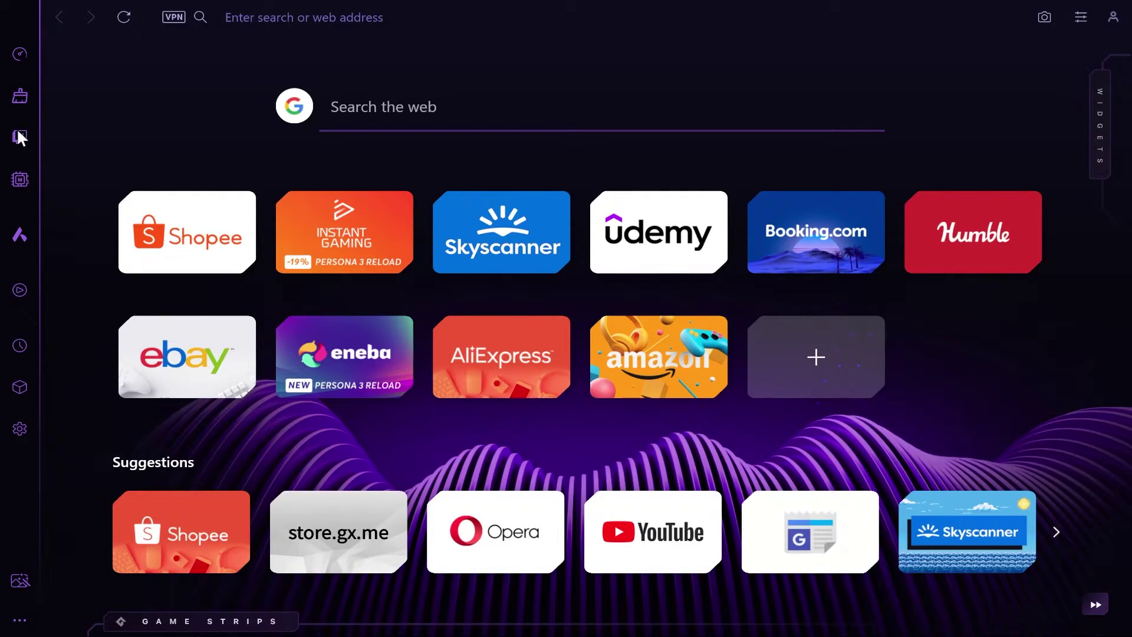
Open the Mods page from the sidebar and flip the skull toggle to turn mods on.
click(18, 181)
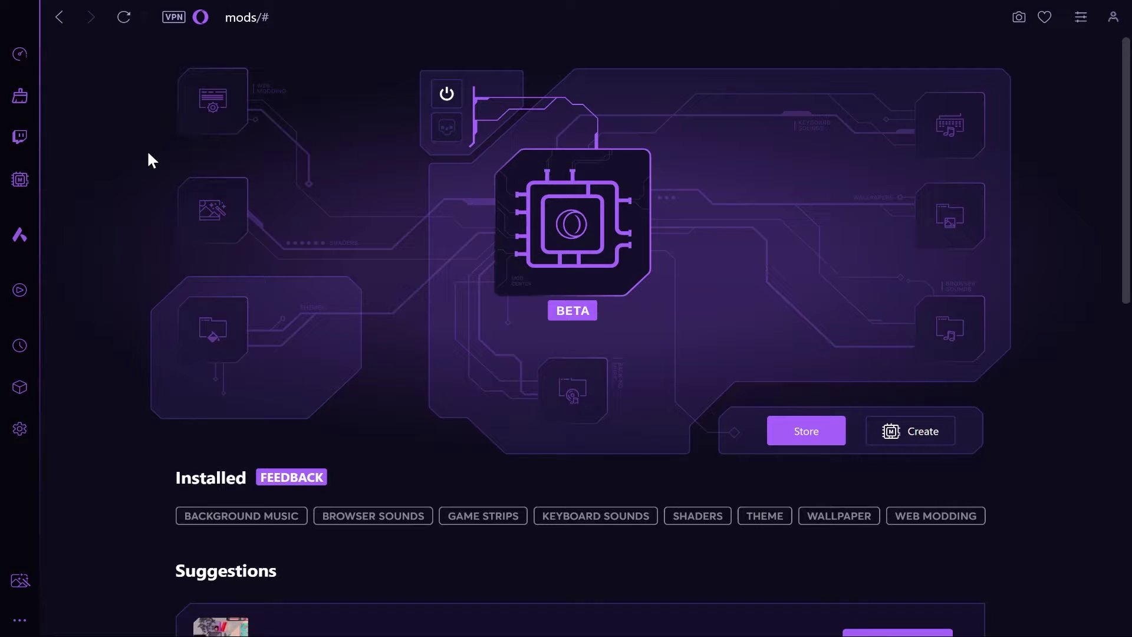
click(447, 96)
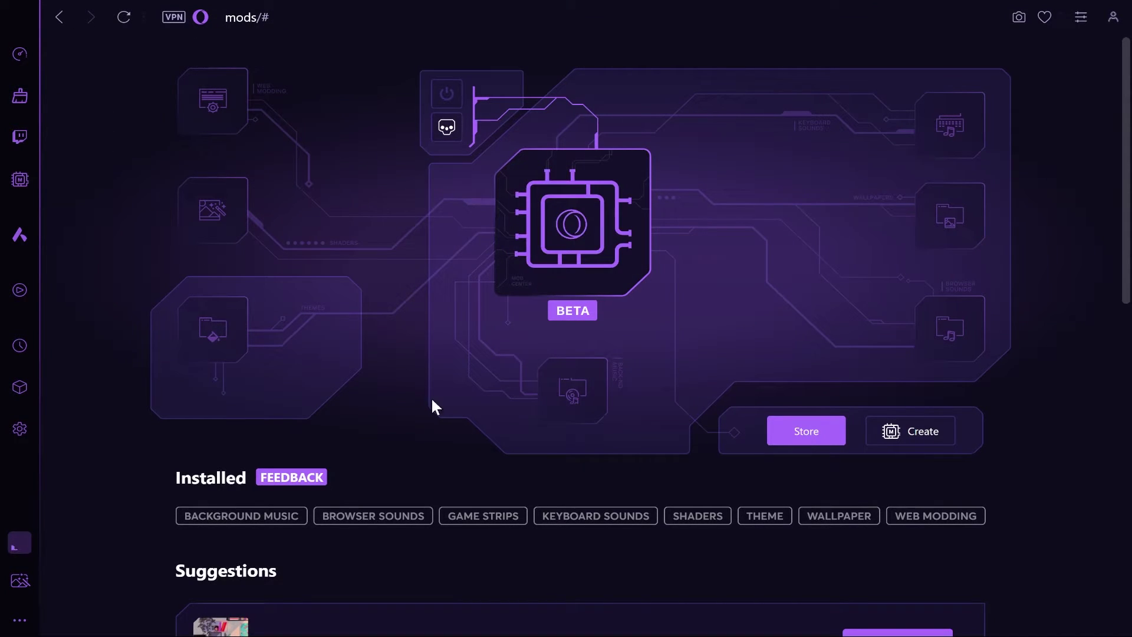
scroll(431, 396, down, 3)
scroll(622, 372, up, 3)
scroll(581, 245, down, 1)
scroll(582, 244, down, 2)
scroll(489, 382, down, 2)
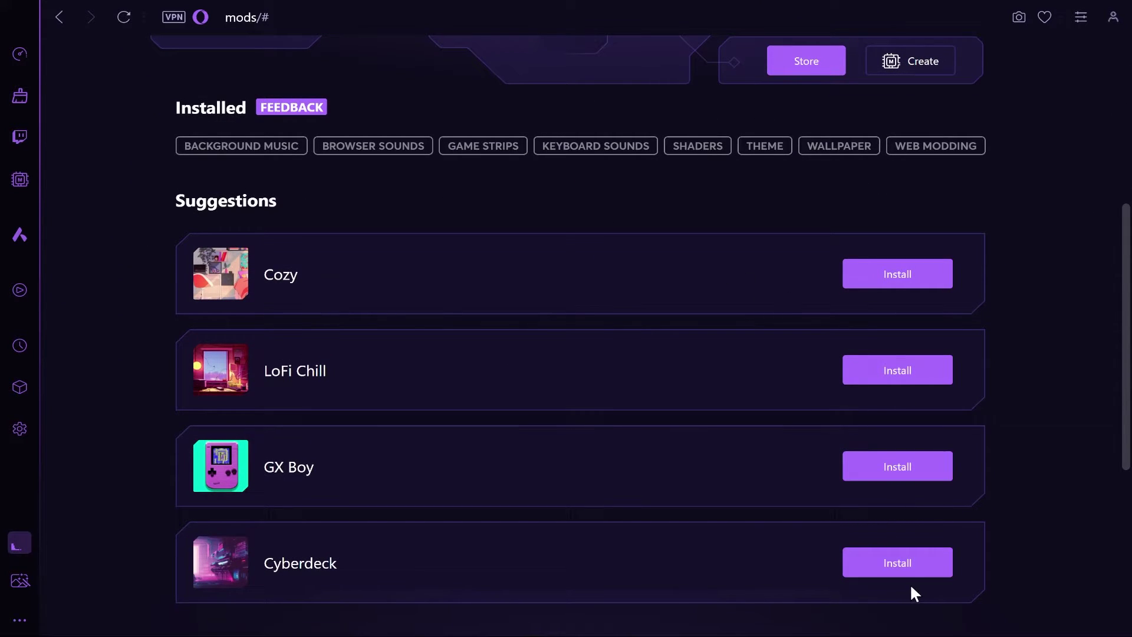
scroll(893, 390, down, 1)
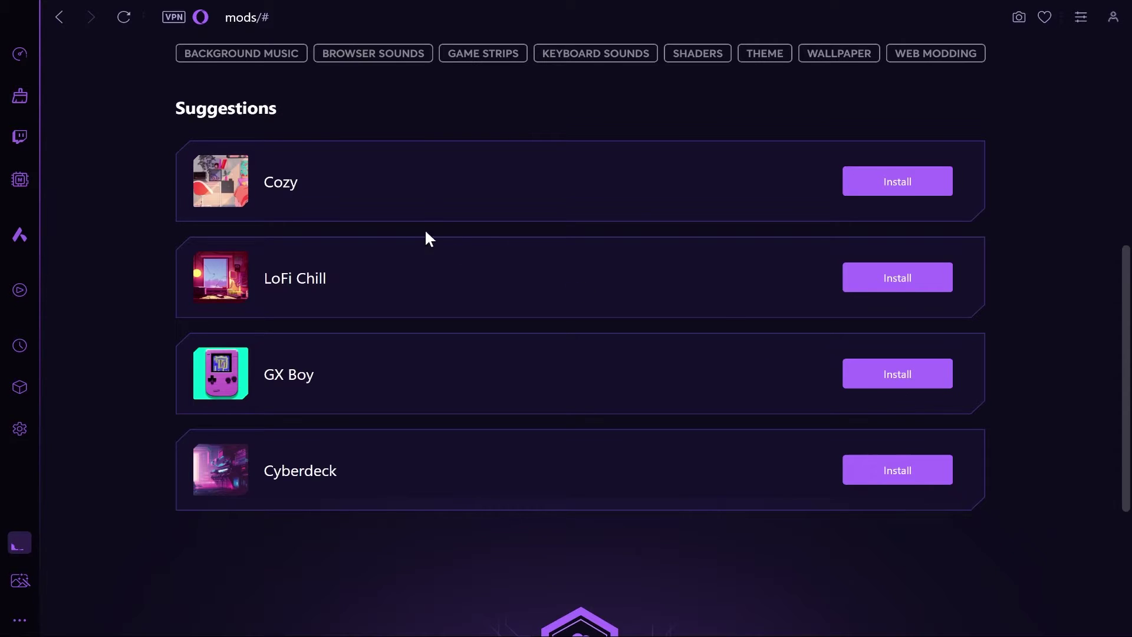
scroll(689, 416, up, 1)
scroll(689, 416, up, 1)
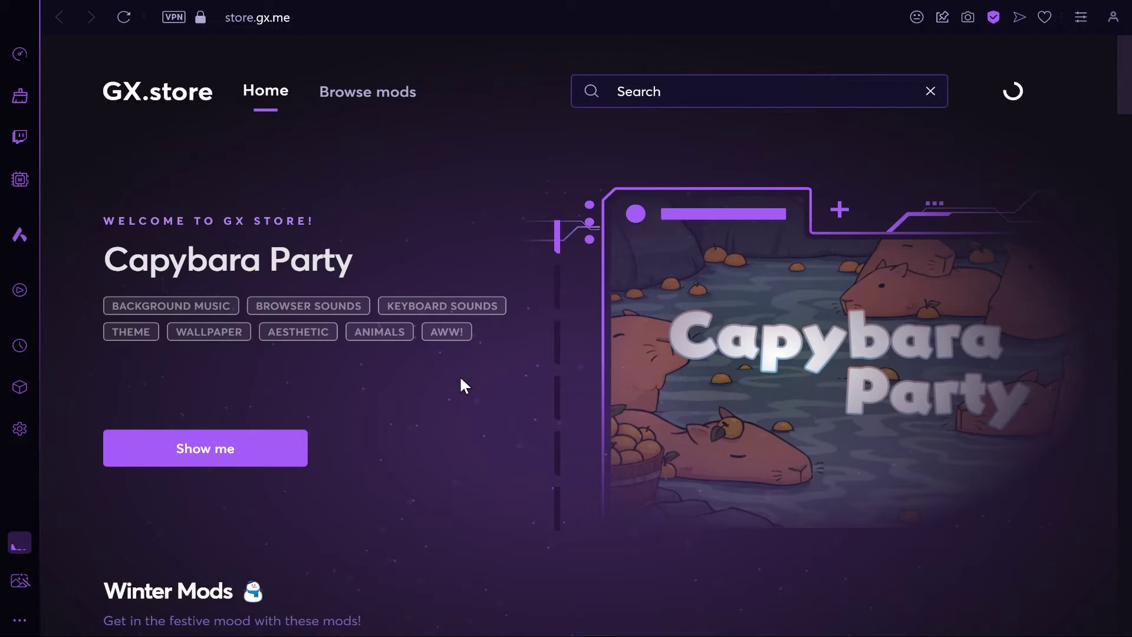
Open Browse mods to list all 5367 mods, sorted by most downloaded.
click(398, 92)
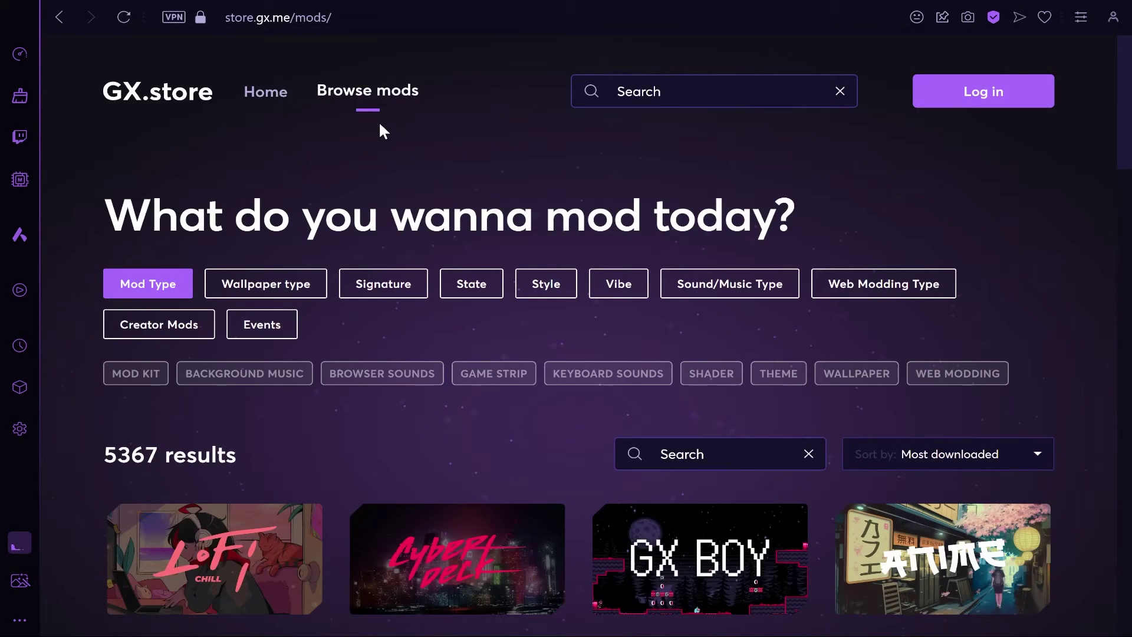
scroll(491, 194, down, 1)
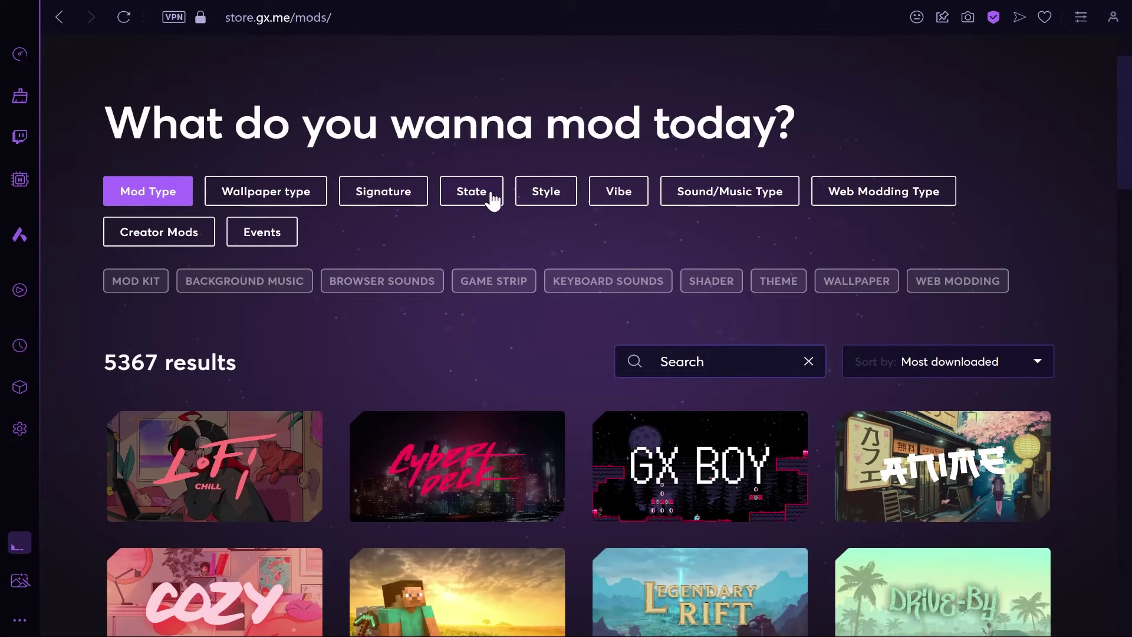
scroll(695, 307, down, 1)
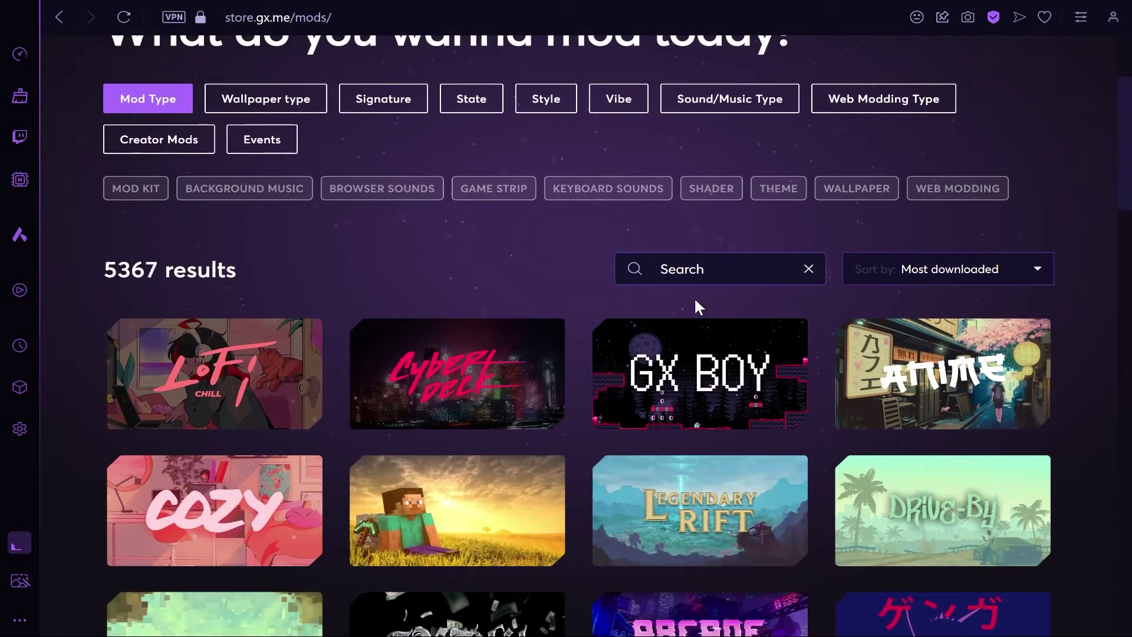
scroll(695, 307, down, 1)
scroll(531, 254, down, 2)
scroll(552, 485, down, 2)
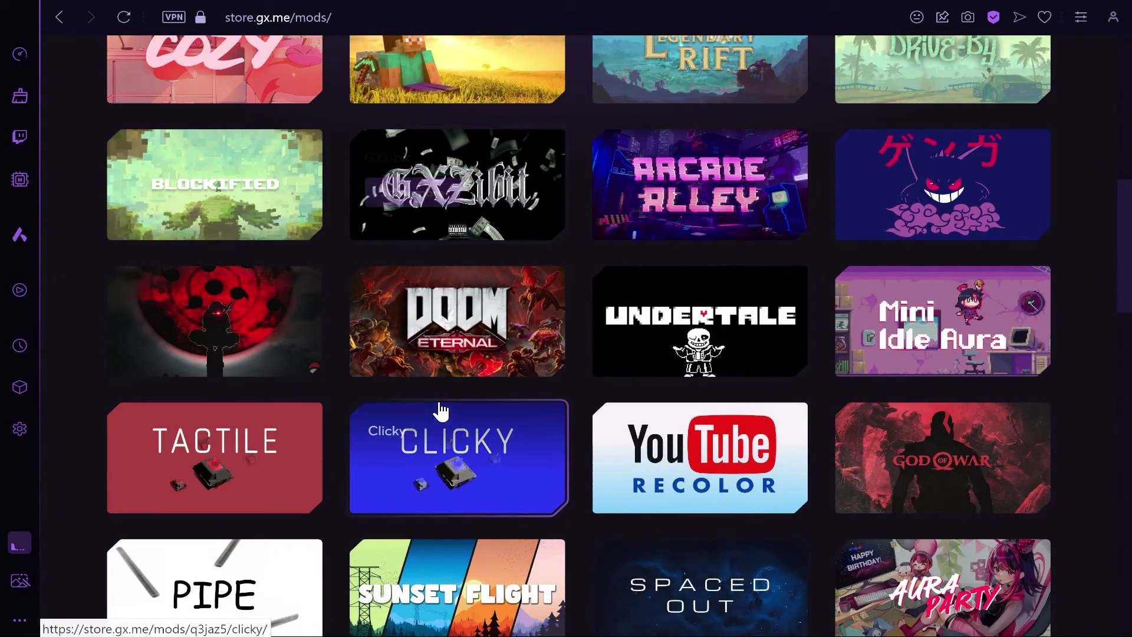
scroll(447, 408, down, 1)
scroll(682, 521, down, 1)
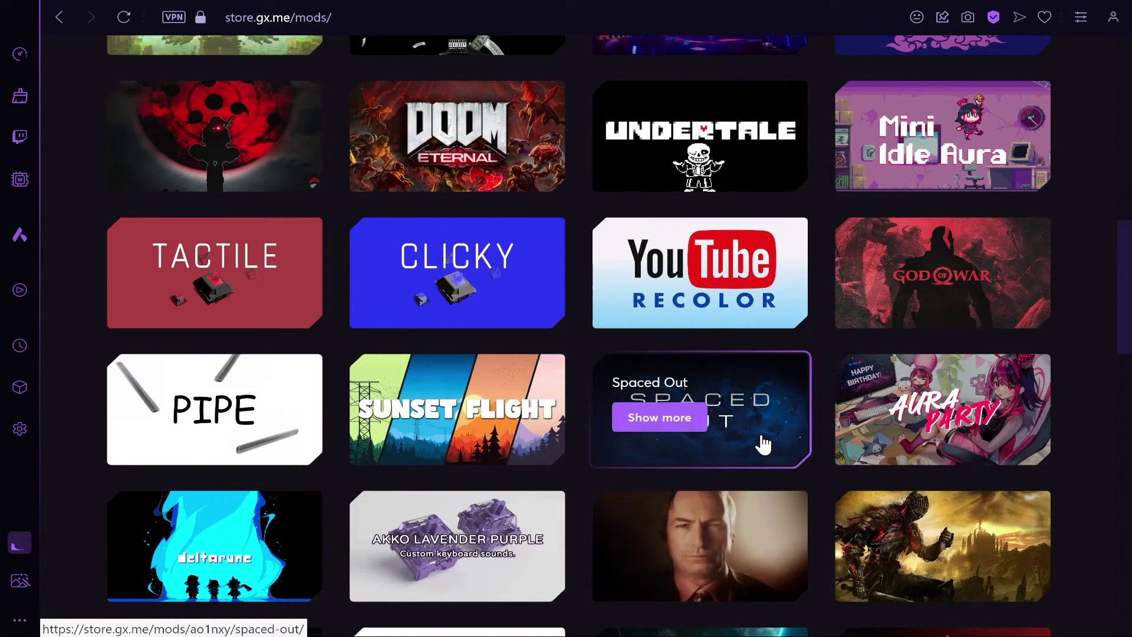
Open the Spaced Out mod page and preview its background music, theme, browser sounds and keyboard sounds.
click(762, 445)
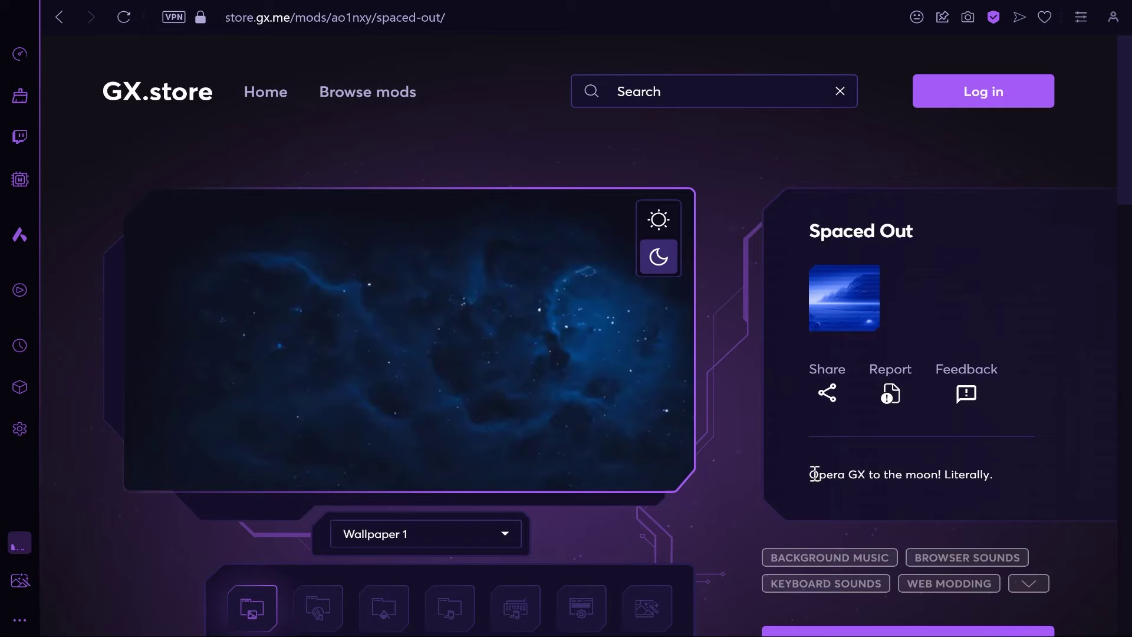
drag(815, 473, 980, 474)
click(980, 474)
scroll(937, 468, down, 2)
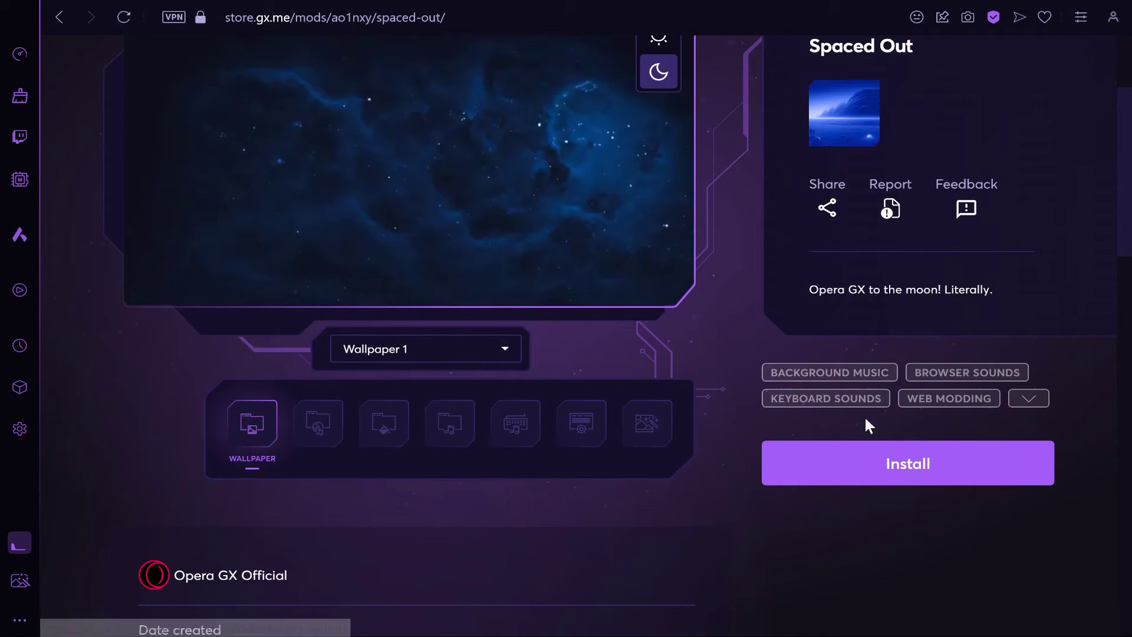
click(318, 425)
click(384, 422)
click(450, 423)
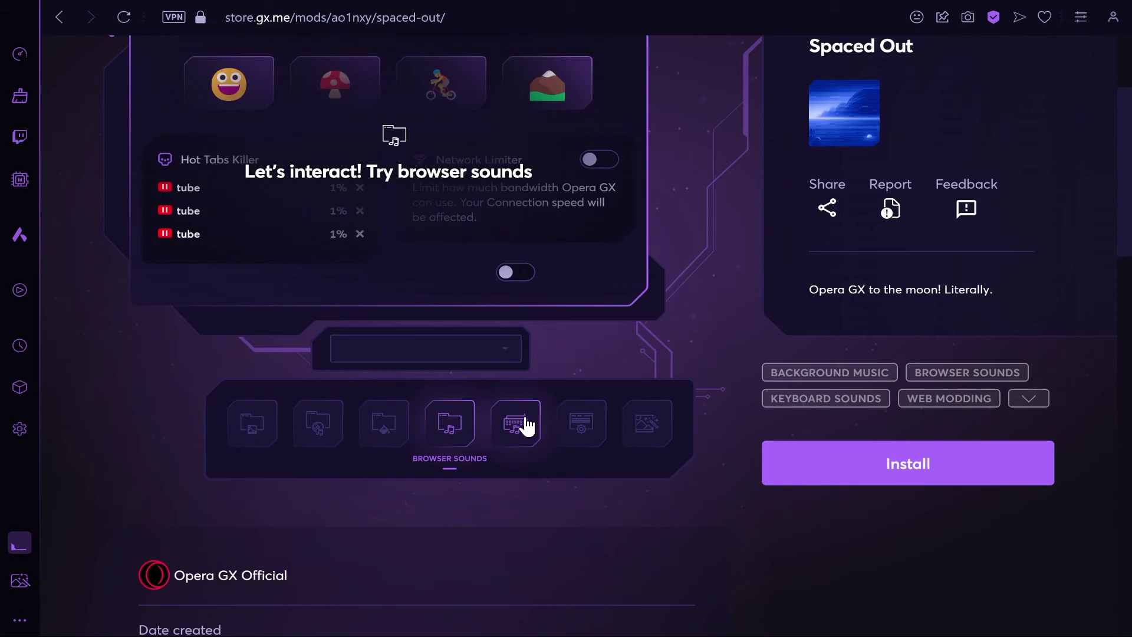
click(525, 426)
scroll(500, 464, down, 1)
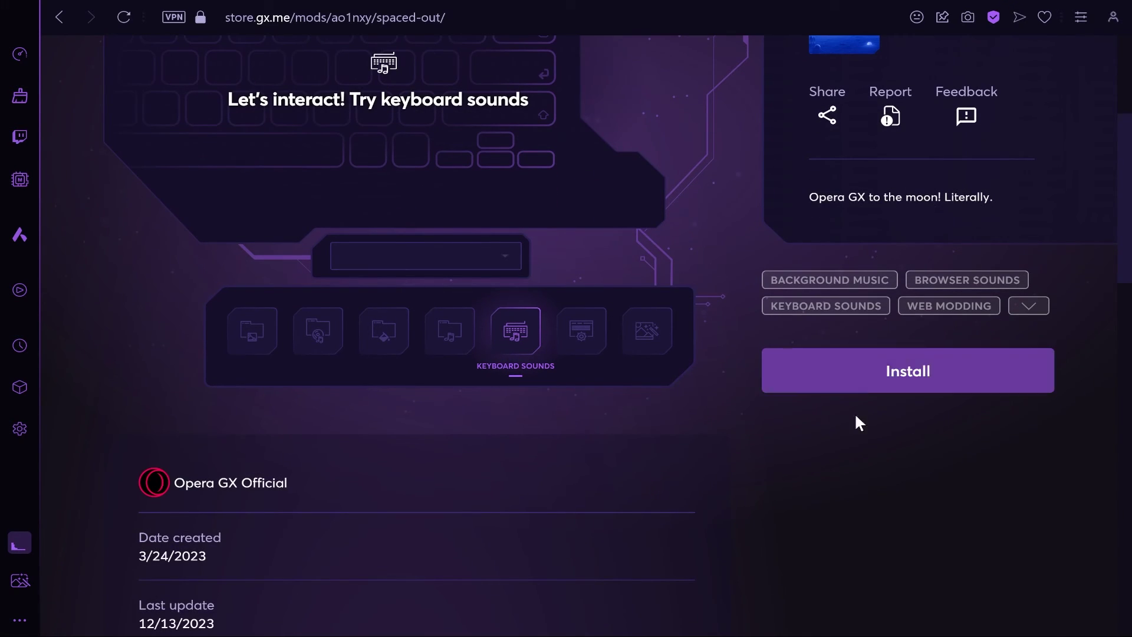
scroll(933, 500, up, 3)
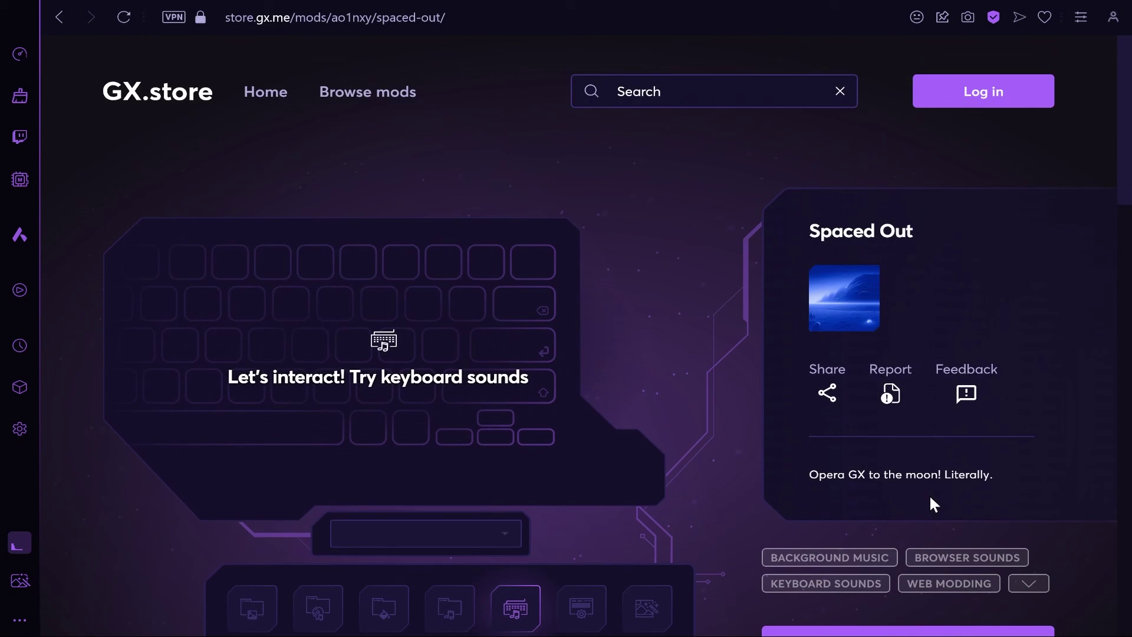